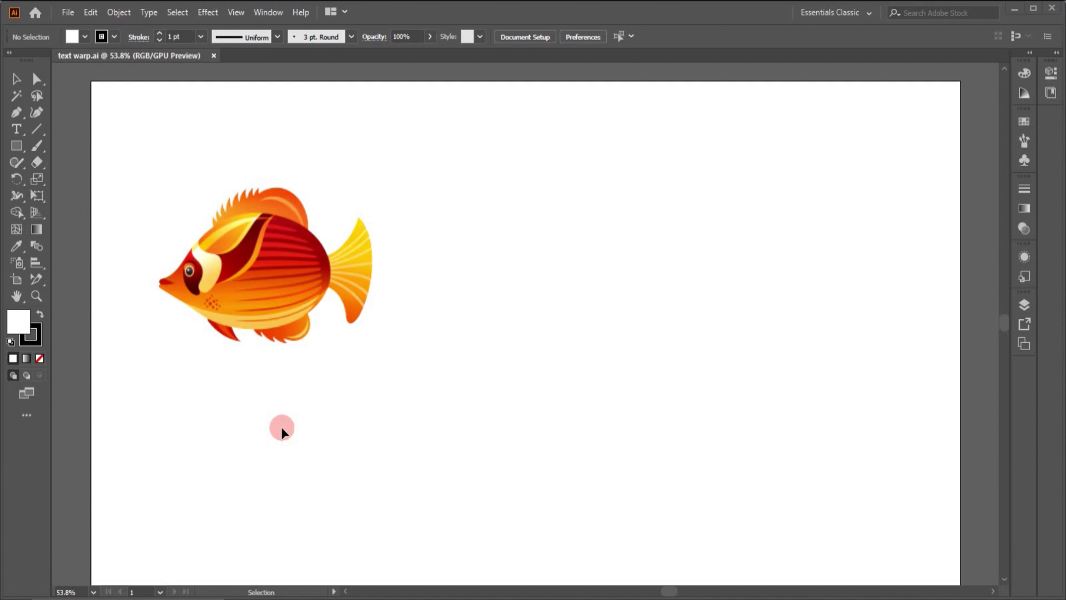
# Step: Create a large area text block of placeholder text at 36 pt beside the fish, filling the empty part of the artboard
pyautogui.click(18, 131)
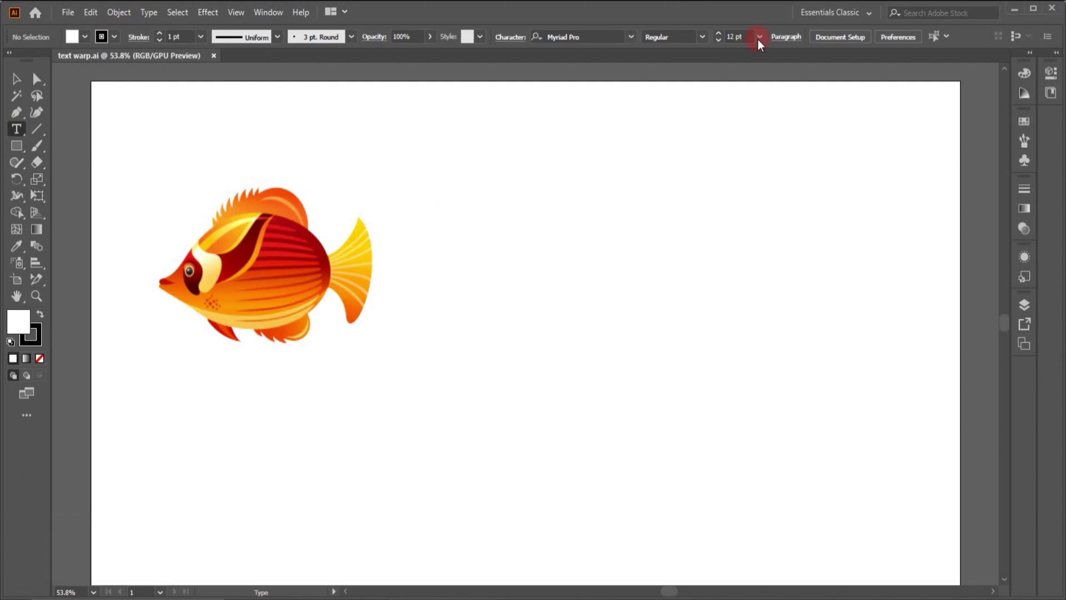
pyautogui.click(759, 36)
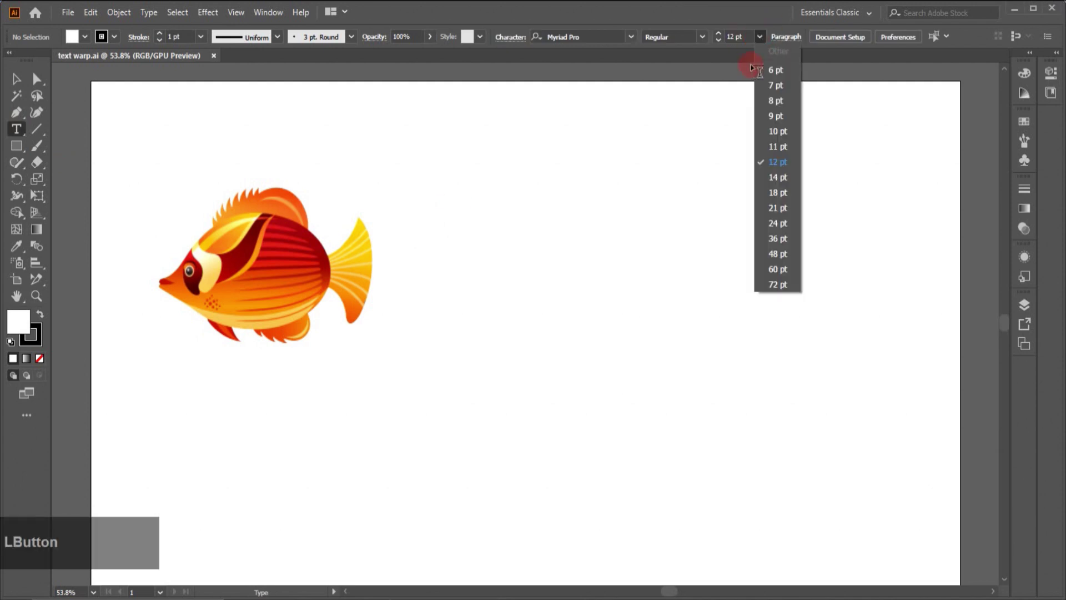
pyautogui.click(778, 237)
pyautogui.moveTo(433, 134); pyautogui.dragTo(854, 549)
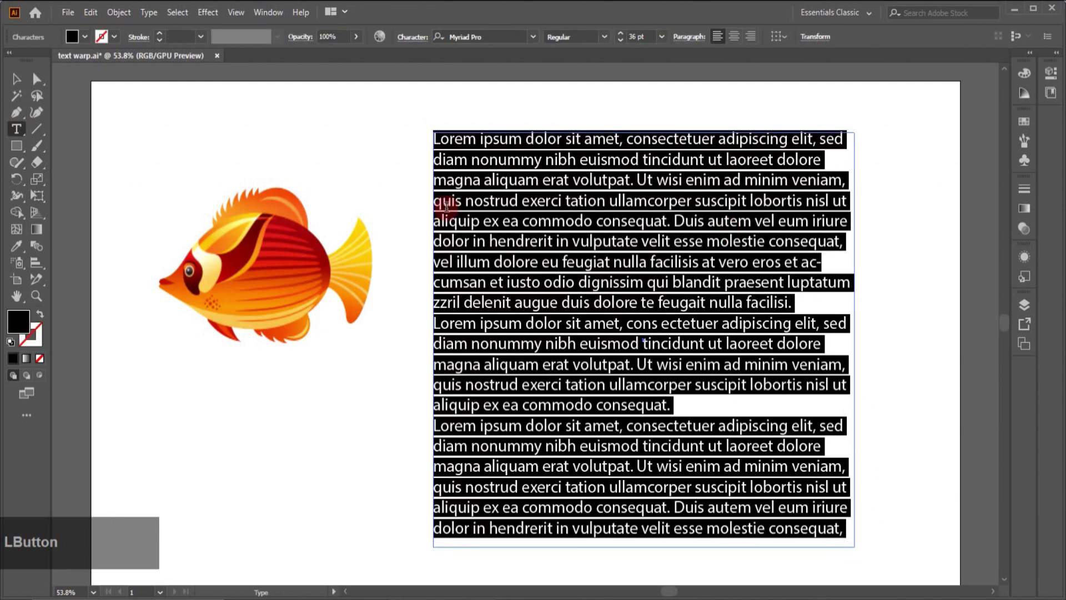
pyautogui.click(16, 79)
pyautogui.click(153, 111)
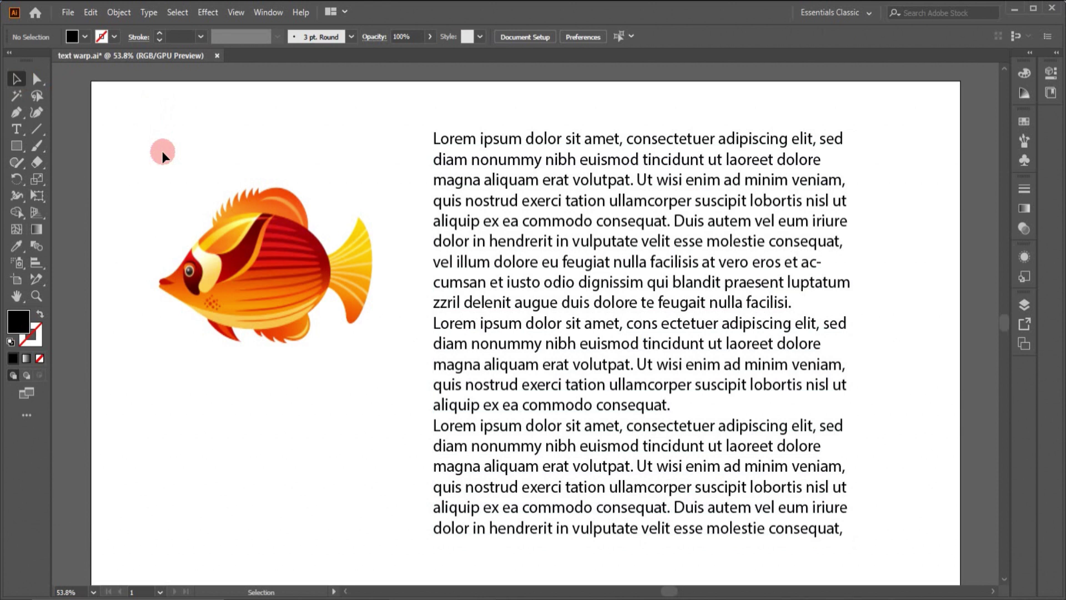
# Step: Move the fish image onto the middle of the text block and bring it to the front
pyautogui.click(221, 219)
pyautogui.moveTo(256, 265); pyautogui.dragTo(639, 301)
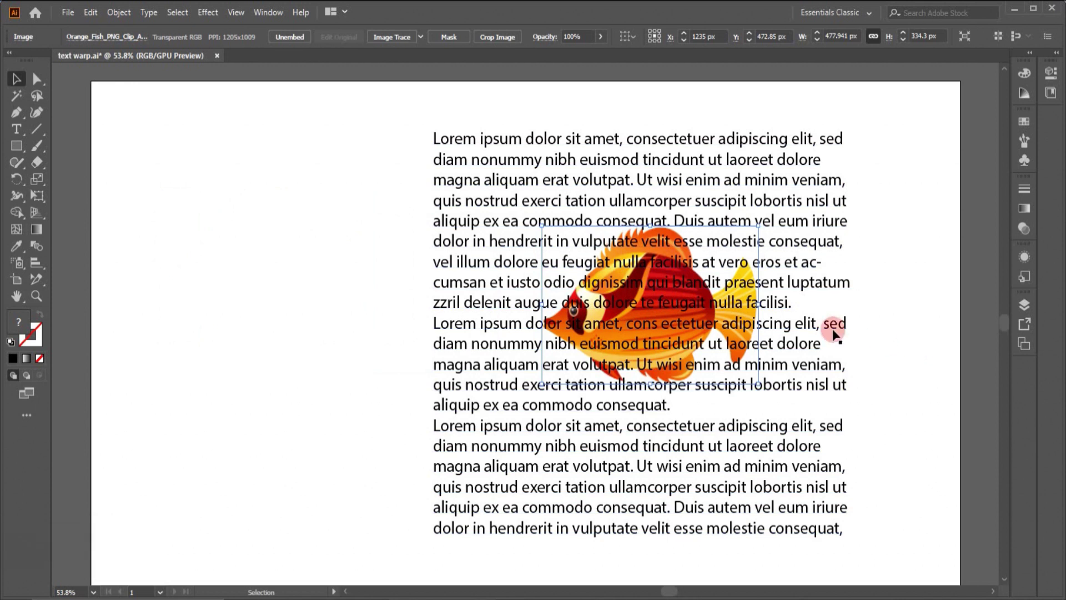
pyautogui.rightClick(661, 298)
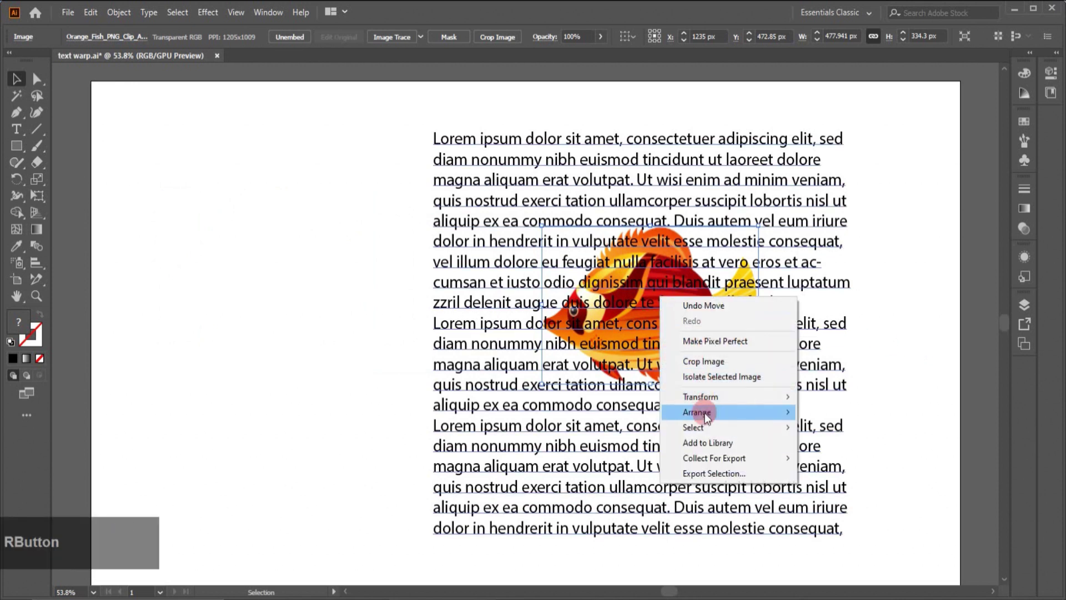
pyautogui.moveTo(712, 416)
pyautogui.click(816, 413)
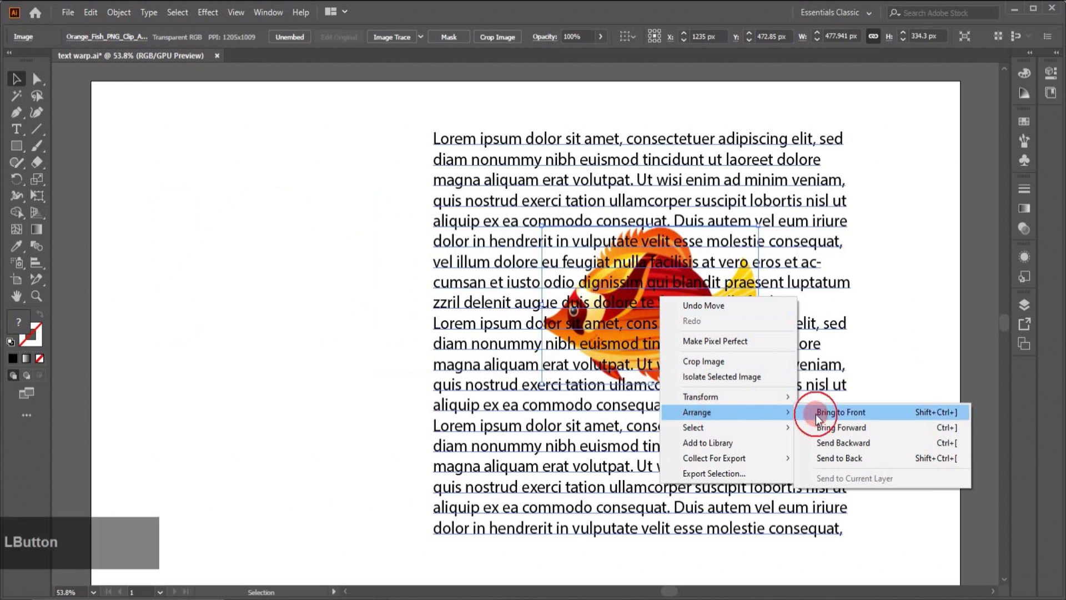
pyautogui.click(881, 381)
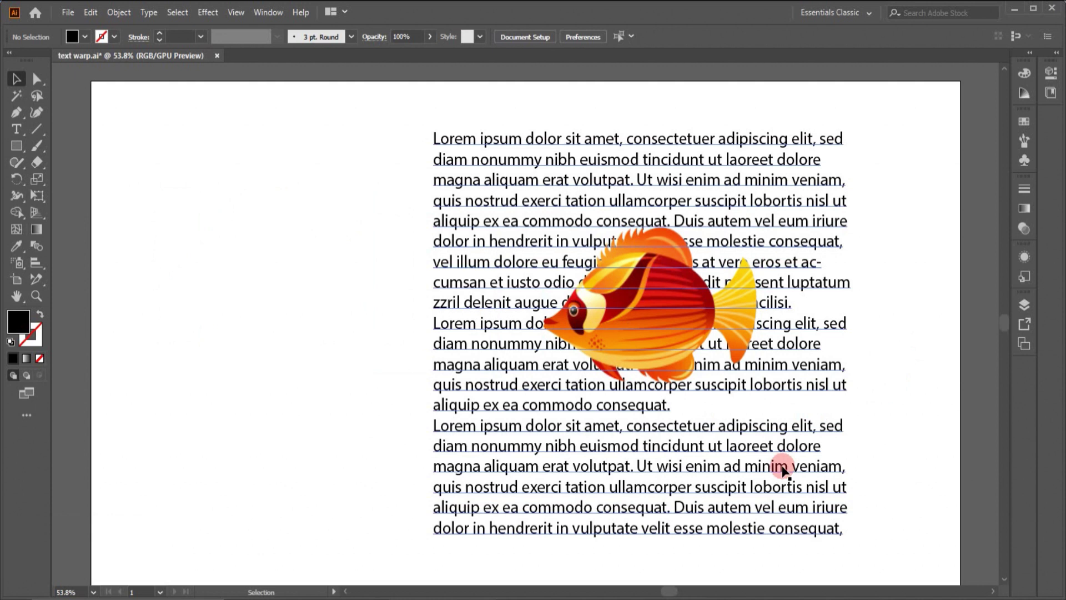
pyautogui.click(911, 348)
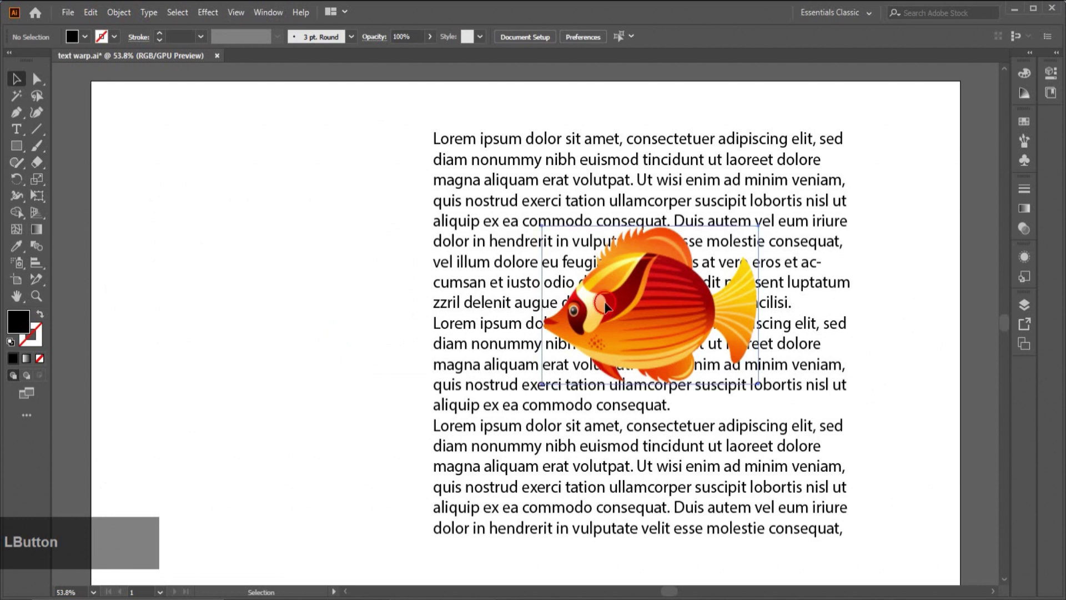
# Step: Apply a text wrap to the fish image and reposition it to about X 1199 px, Y 497 px within the text
pyautogui.click(606, 307)
pyautogui.click(148, 34)
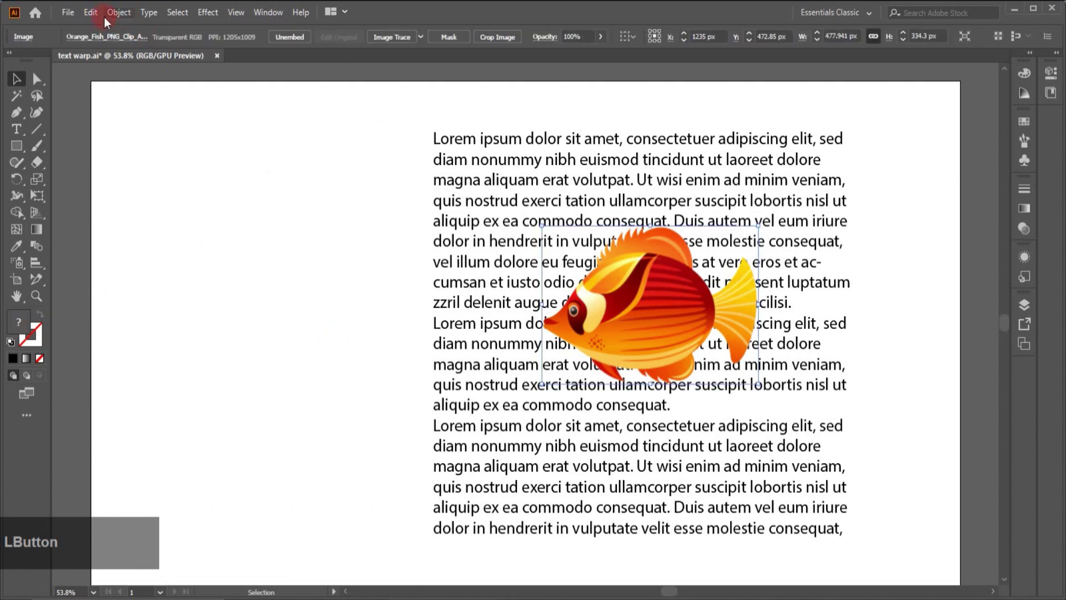
pyautogui.click(119, 13)
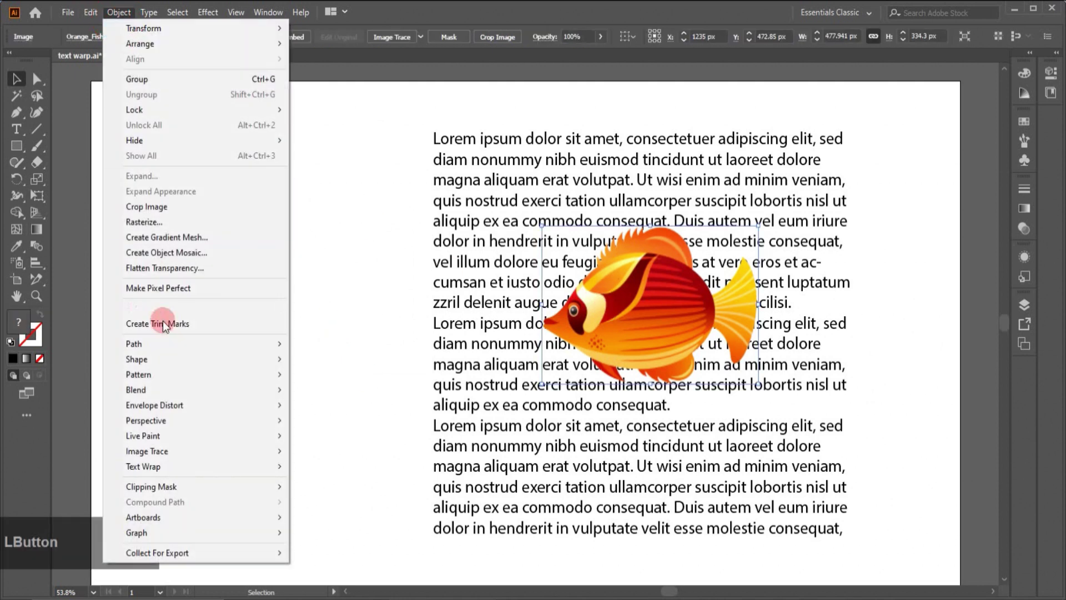
pyautogui.moveTo(161, 465)
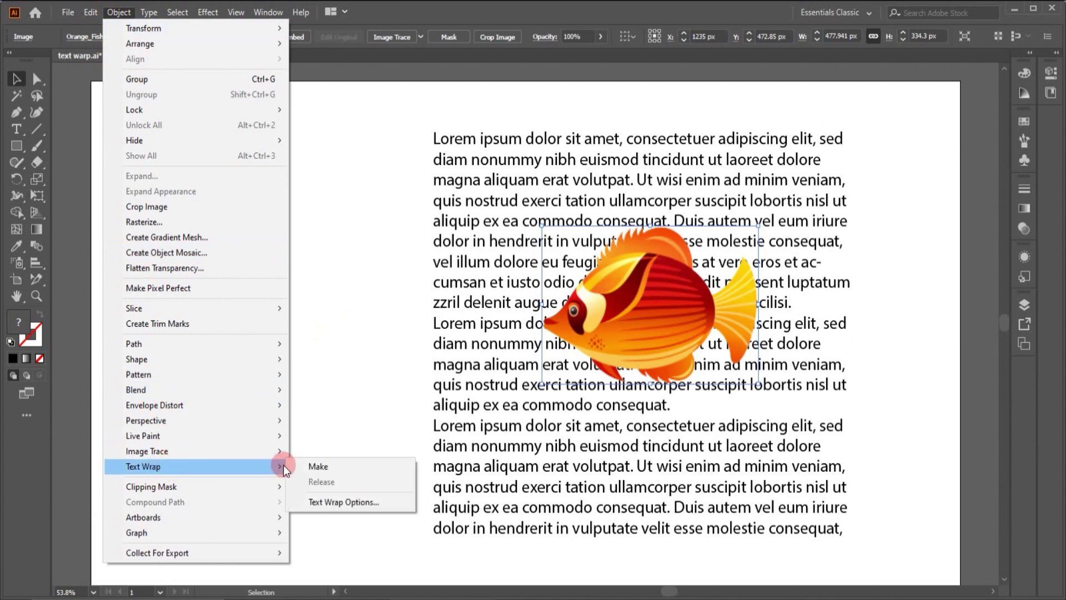
pyautogui.click(316, 468)
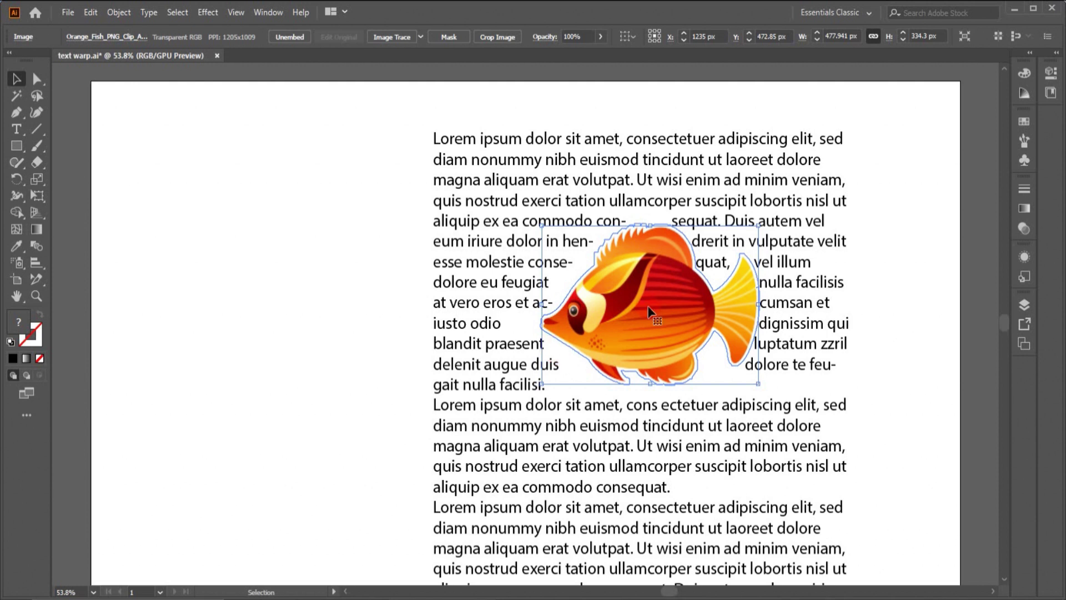
pyautogui.moveTo(648, 312)
pyautogui.mouseDown()
pyautogui.moveTo(637, 369)
pyautogui.moveTo(600, 385)
pyautogui.moveTo(717, 239)
pyautogui.moveTo(726, 201)
pyautogui.moveTo(799, 200)
pyautogui.moveTo(487, 194)
pyautogui.moveTo(542, 238)
pyautogui.moveTo(540, 340)
pyautogui.moveTo(628, 347)
pyautogui.moveTo(642, 327)
pyautogui.mouseUp()
pyautogui.hotkey('ctrl', 'shift', 'a')
# Step: Release the text wrap from the fish image and make the wrap again
pyautogui.click(600, 307)
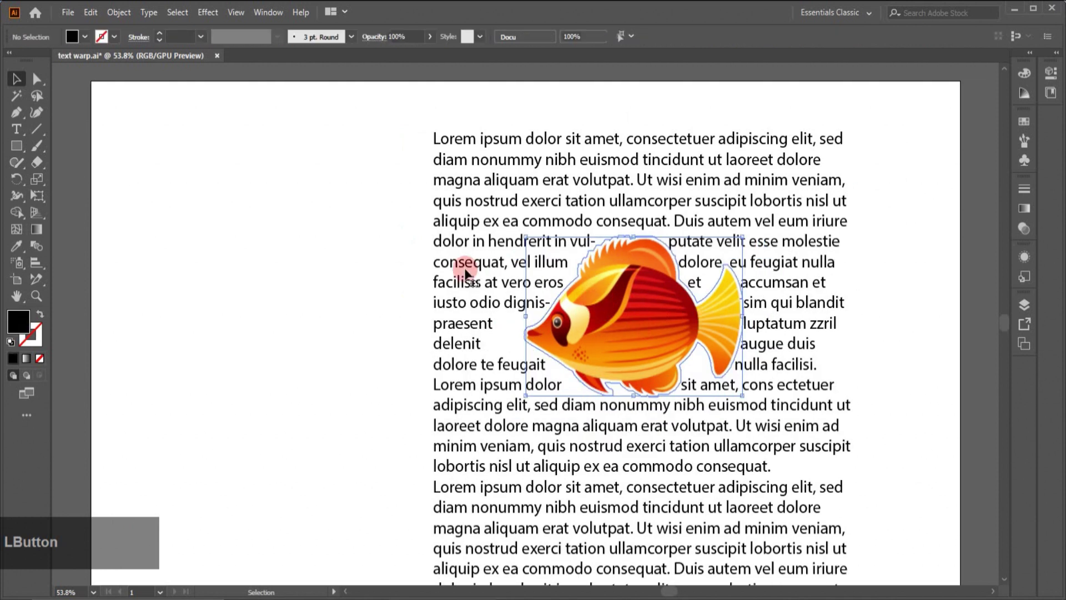
pyautogui.click(118, 13)
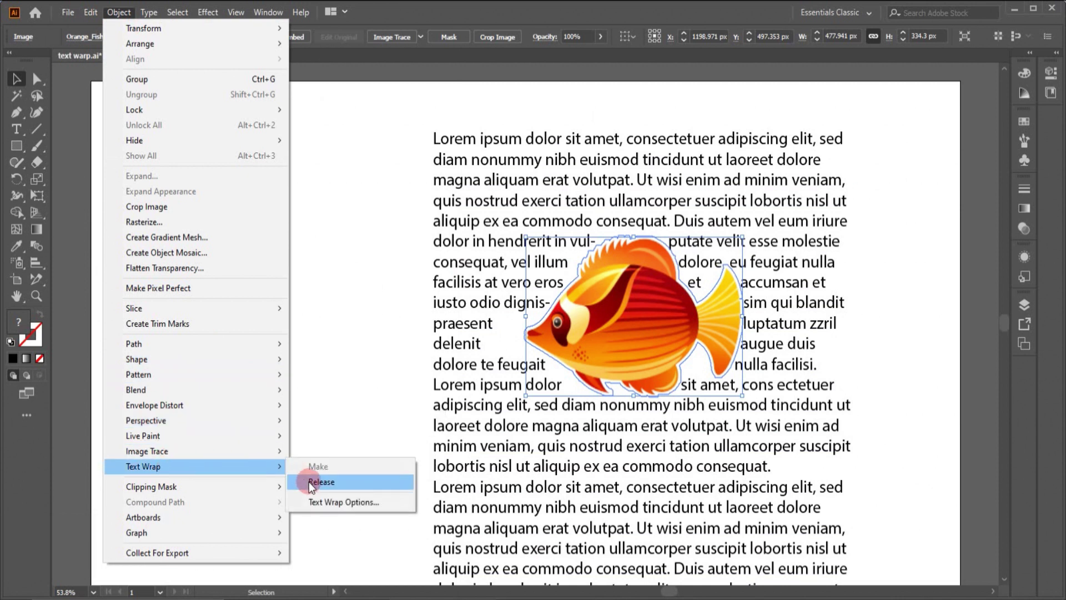
pyautogui.click(309, 482)
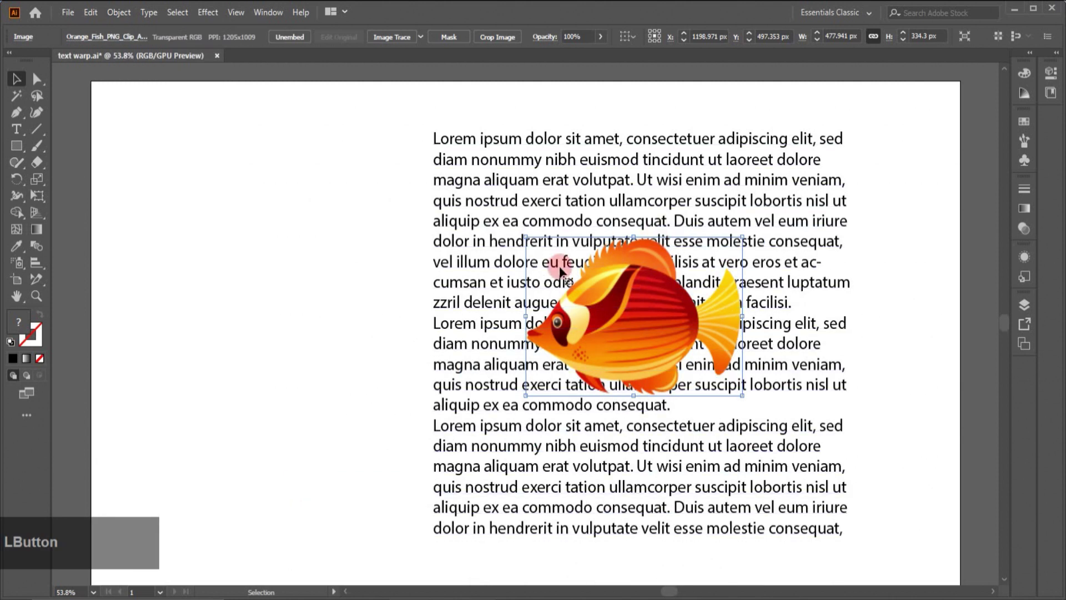
pyautogui.click(574, 266)
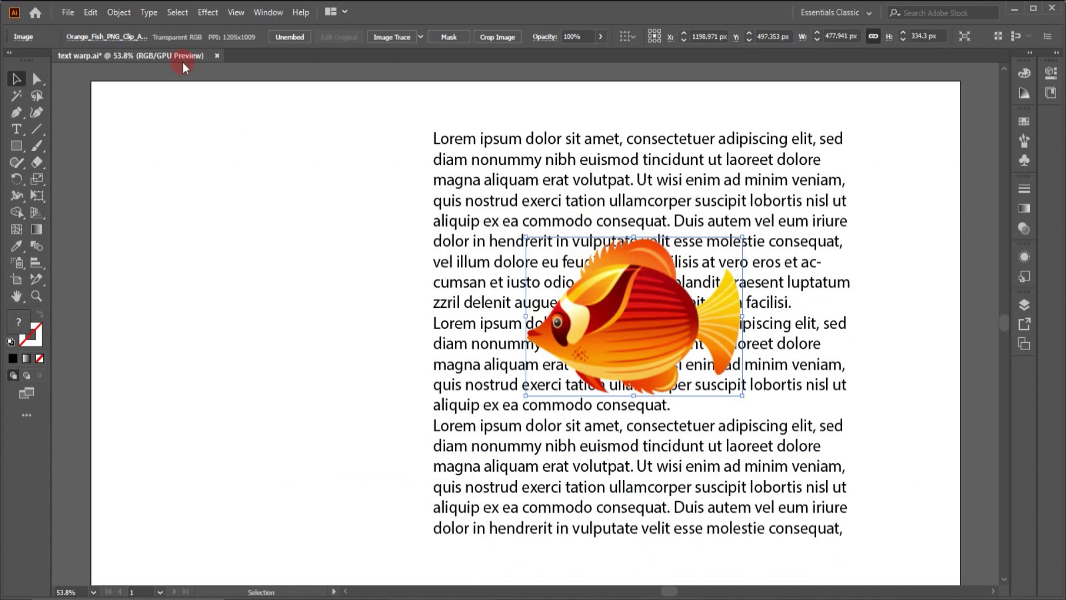
pyautogui.click(115, 13)
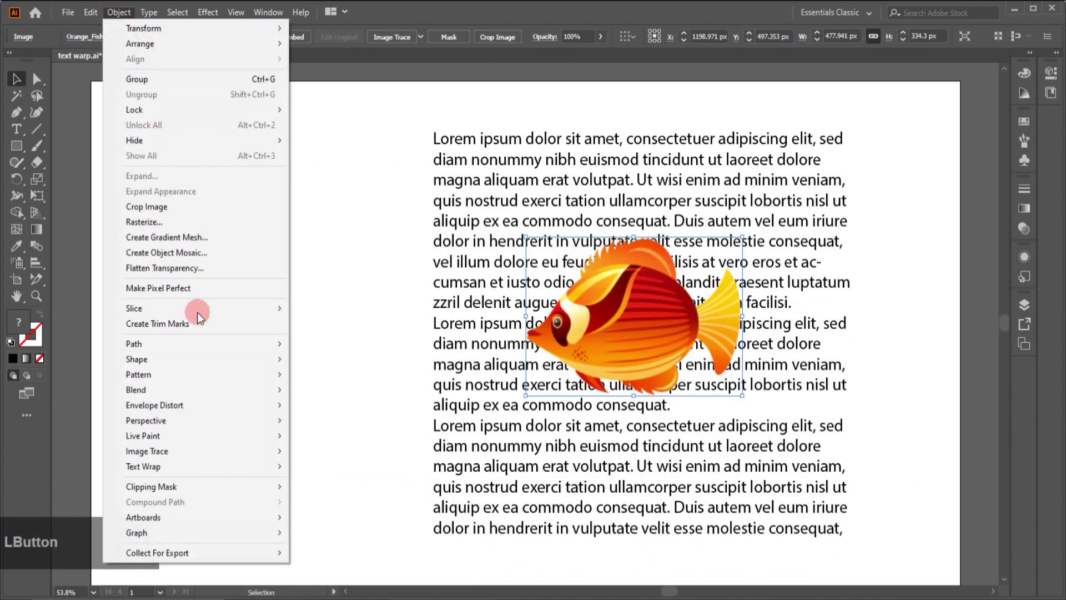
pyautogui.moveTo(170, 463)
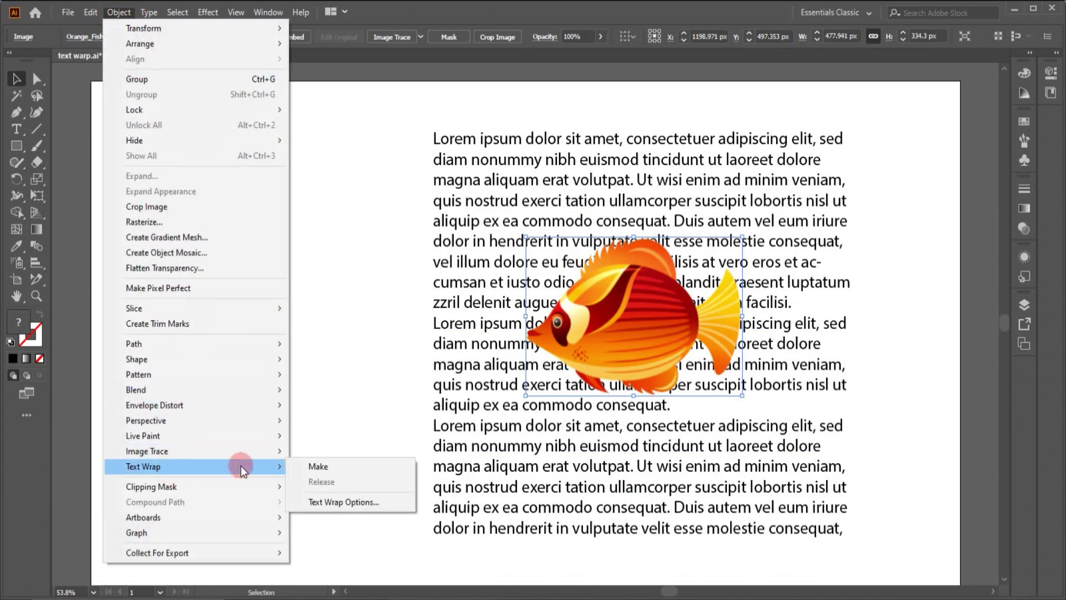
pyautogui.click(307, 470)
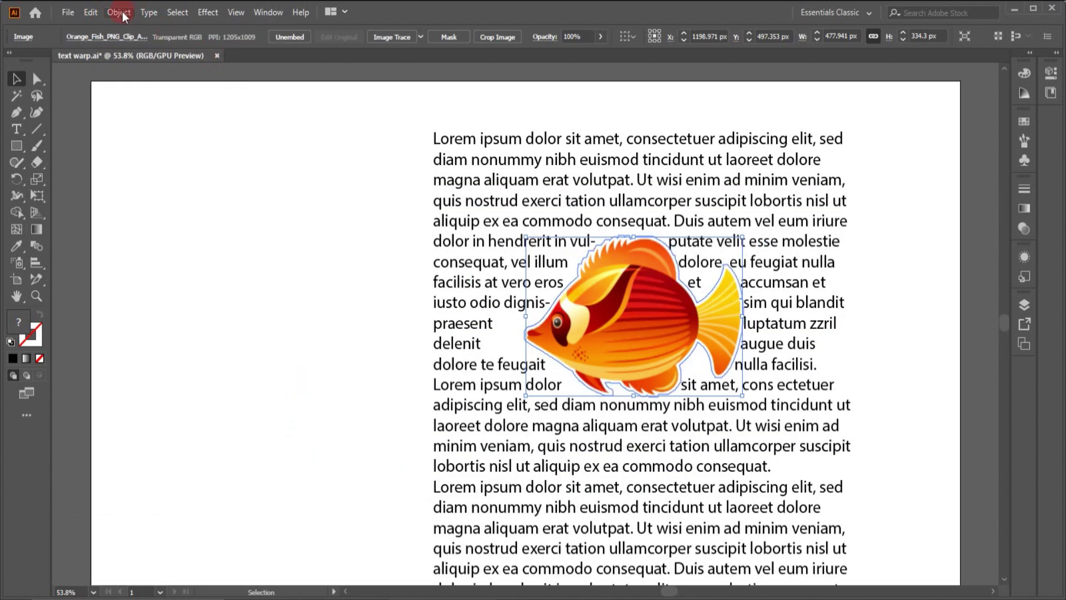
# Step: Edit the fish's text wrap options with the preview enabled and raise the offset to 10 pt
pyautogui.click(121, 12)
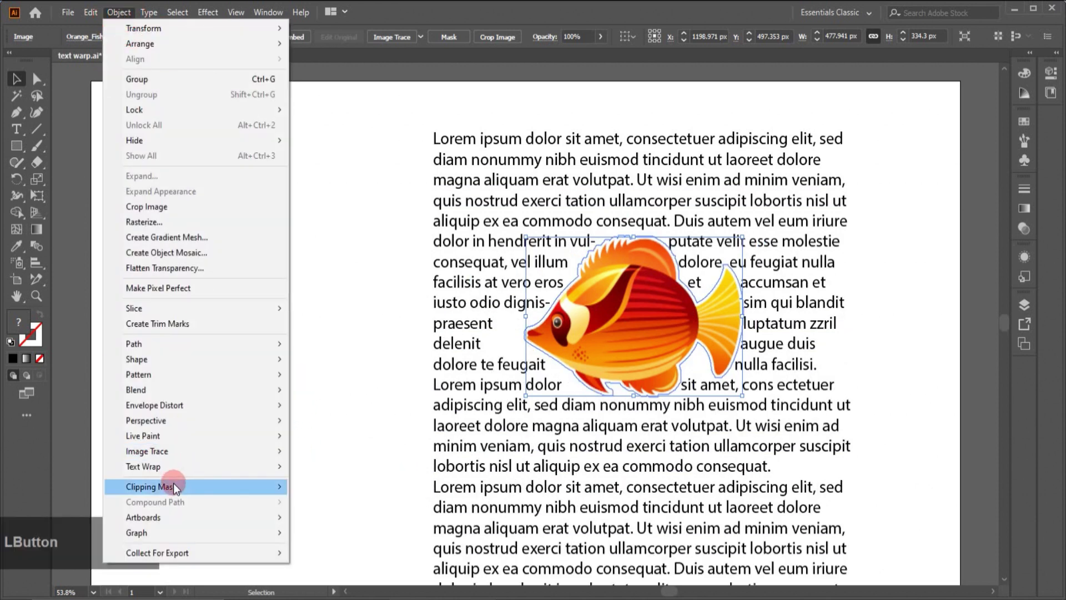
pyautogui.moveTo(169, 471)
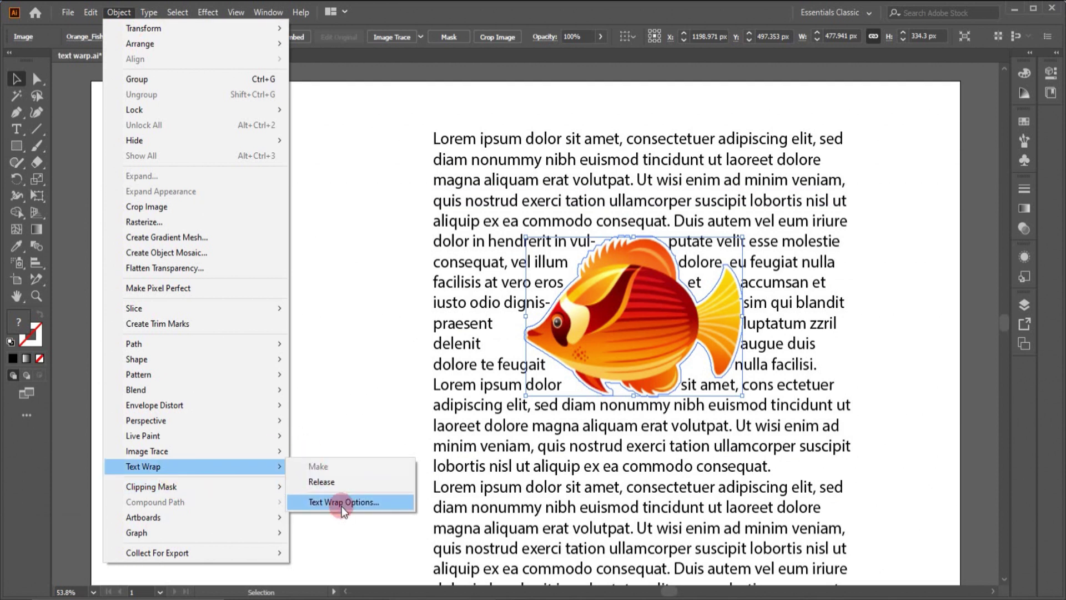
pyautogui.click(342, 502)
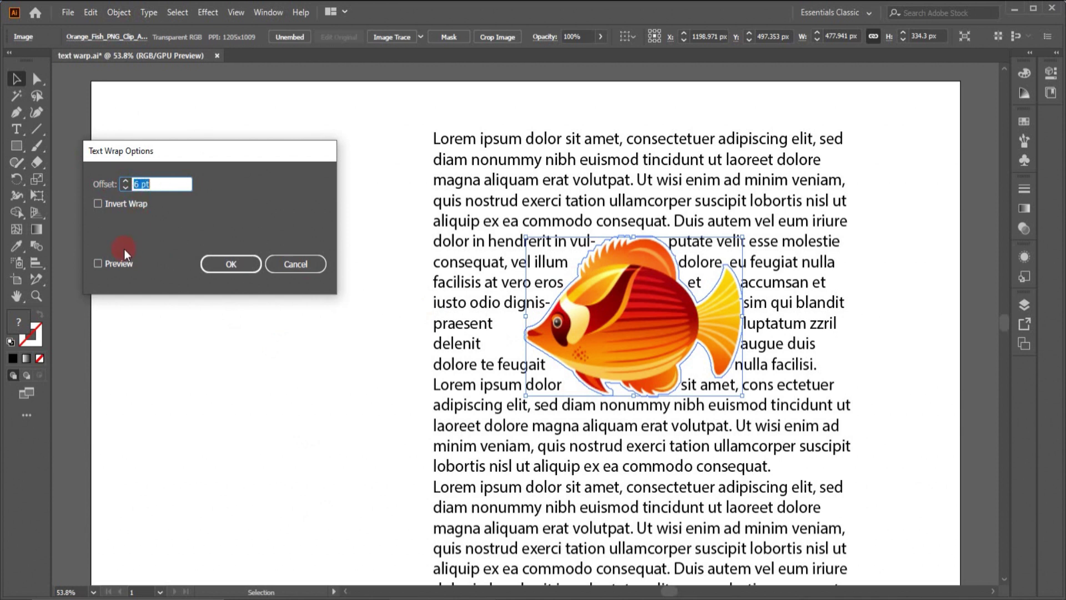
pyautogui.click(97, 264)
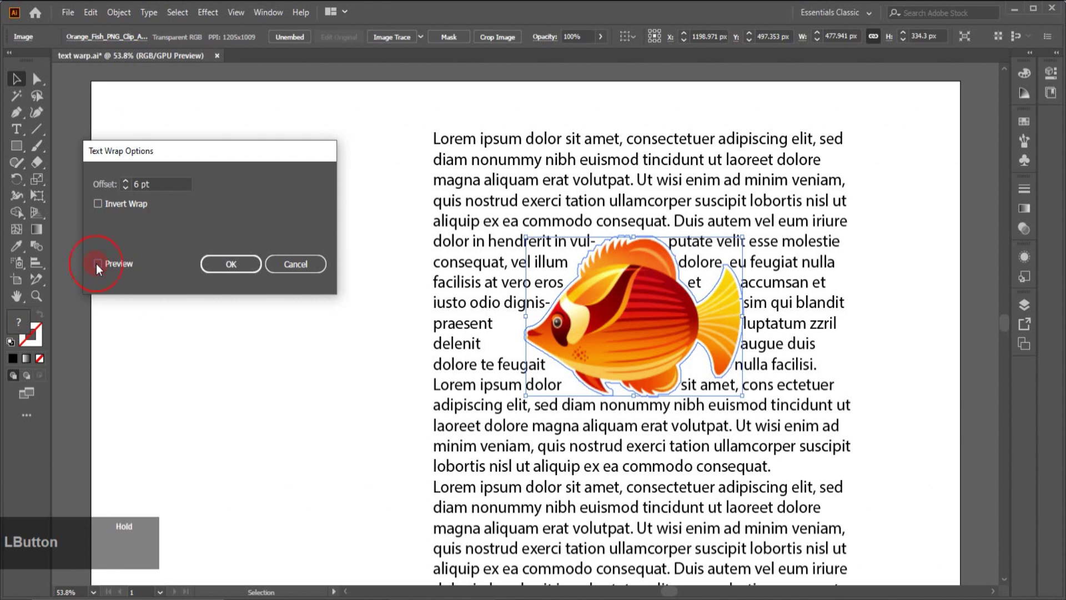
pyautogui.click(125, 182)
pyautogui.doubleClick(125, 182)
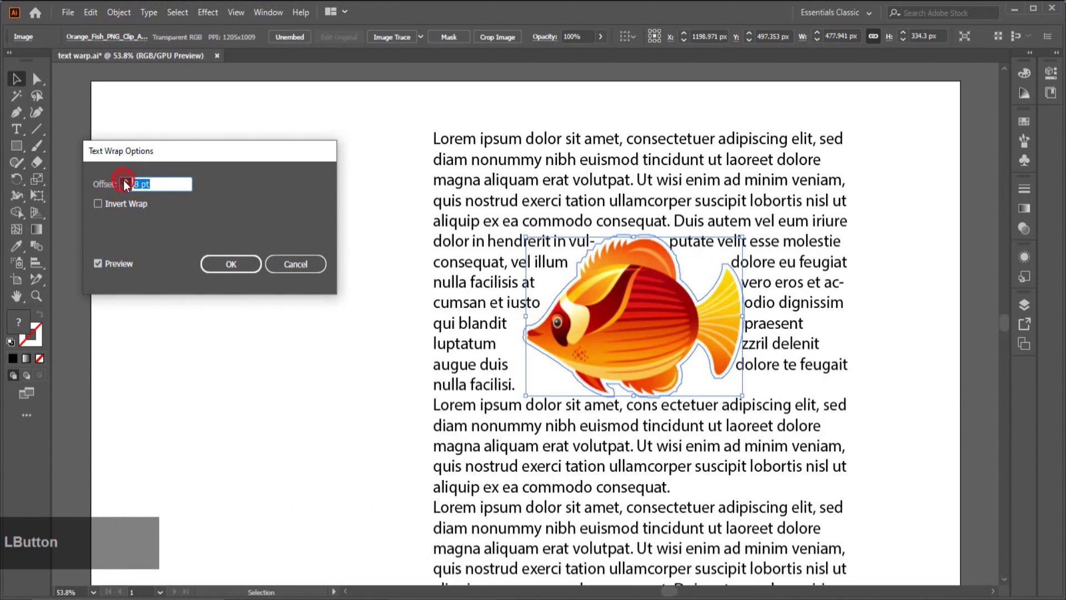
pyautogui.click(125, 182)
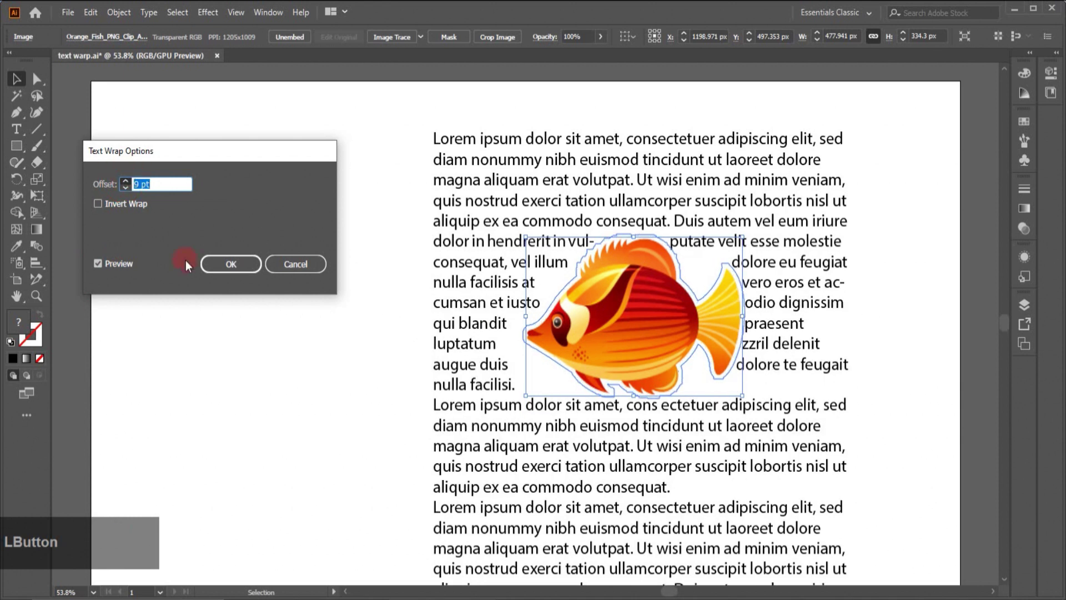
pyautogui.press('Up')
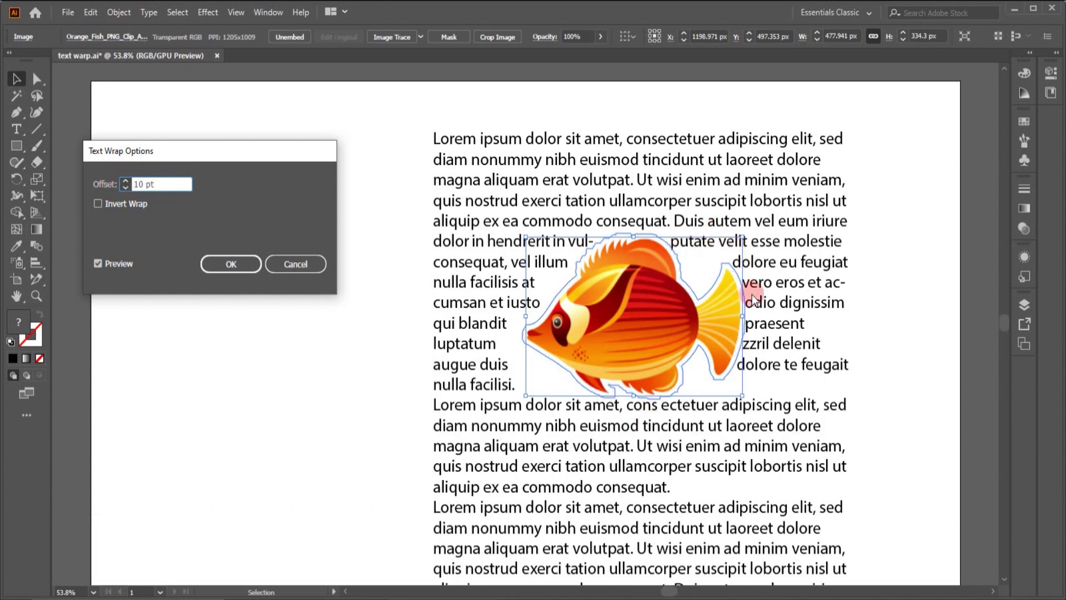
# Step: Reduce the wrap offset to 7 pt, enable Invert Wrap, and apply the text wrap options
pyautogui.click(125, 188)
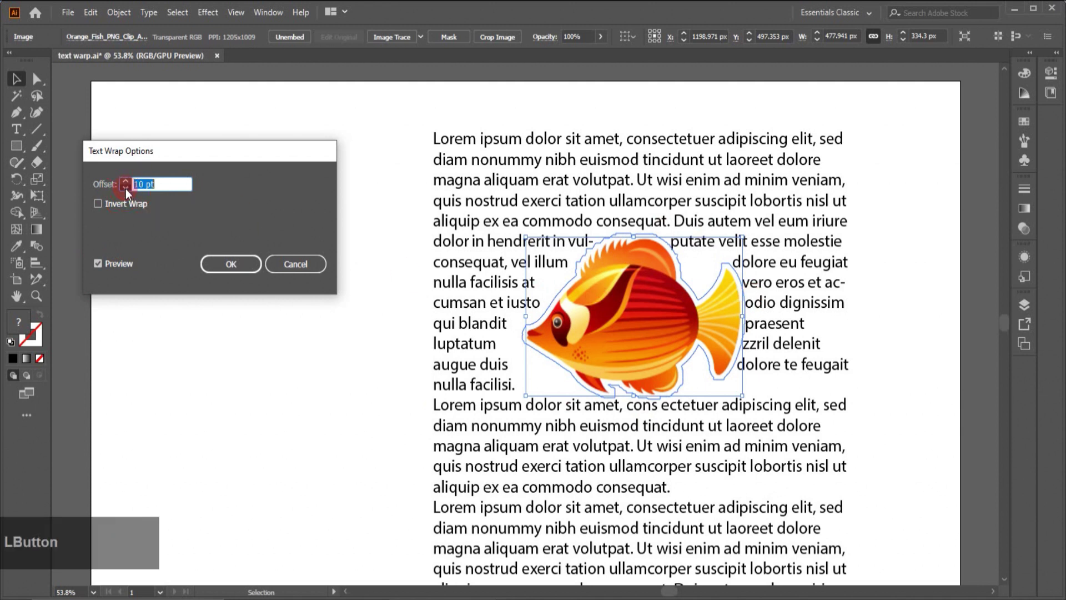
pyautogui.click(125, 188)
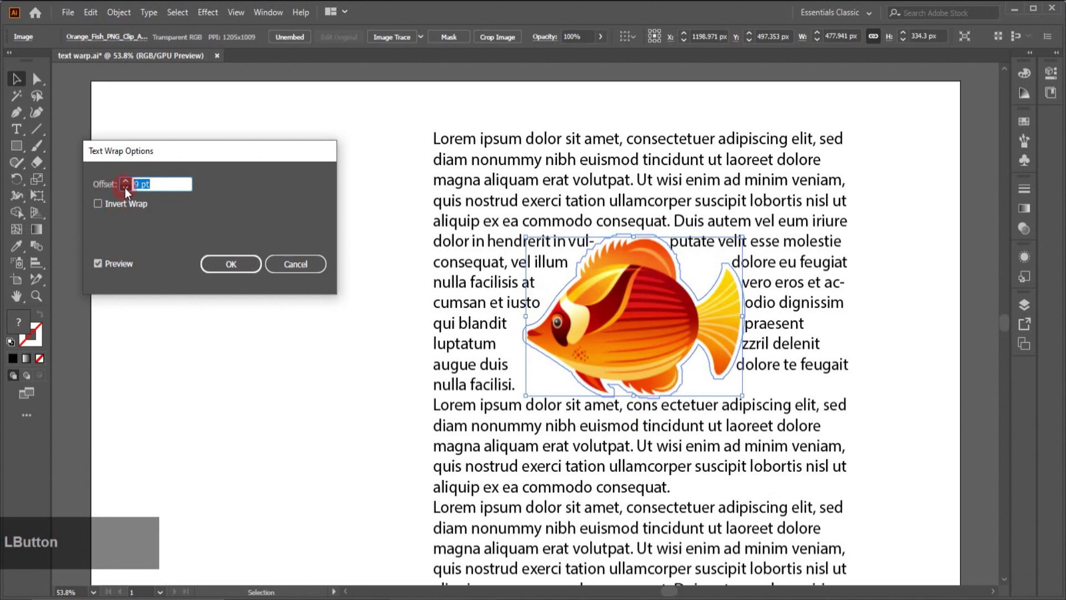
pyautogui.click(125, 188)
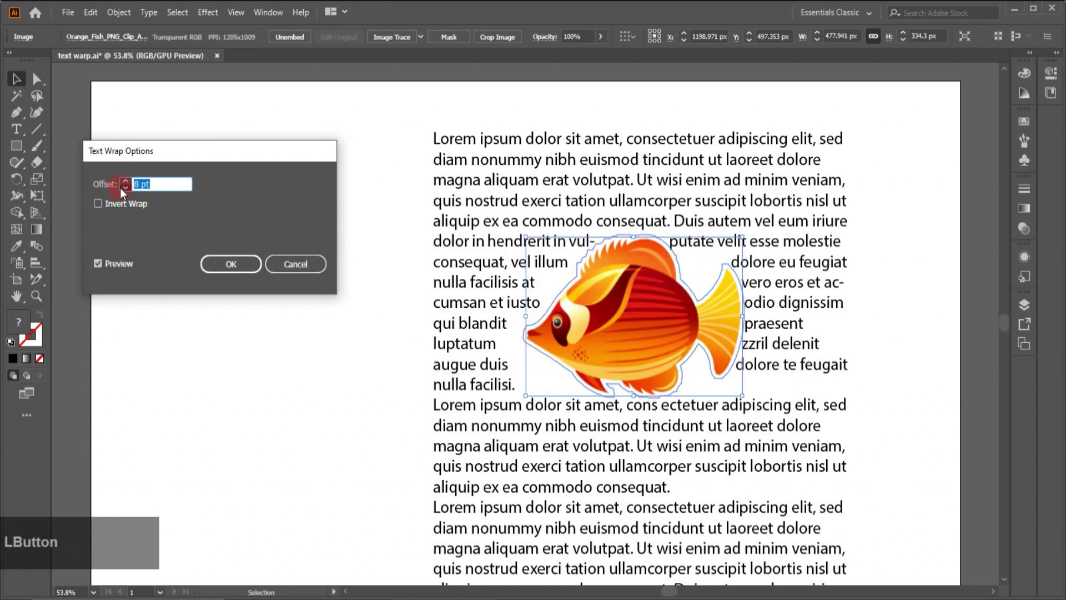
pyautogui.press('Down')
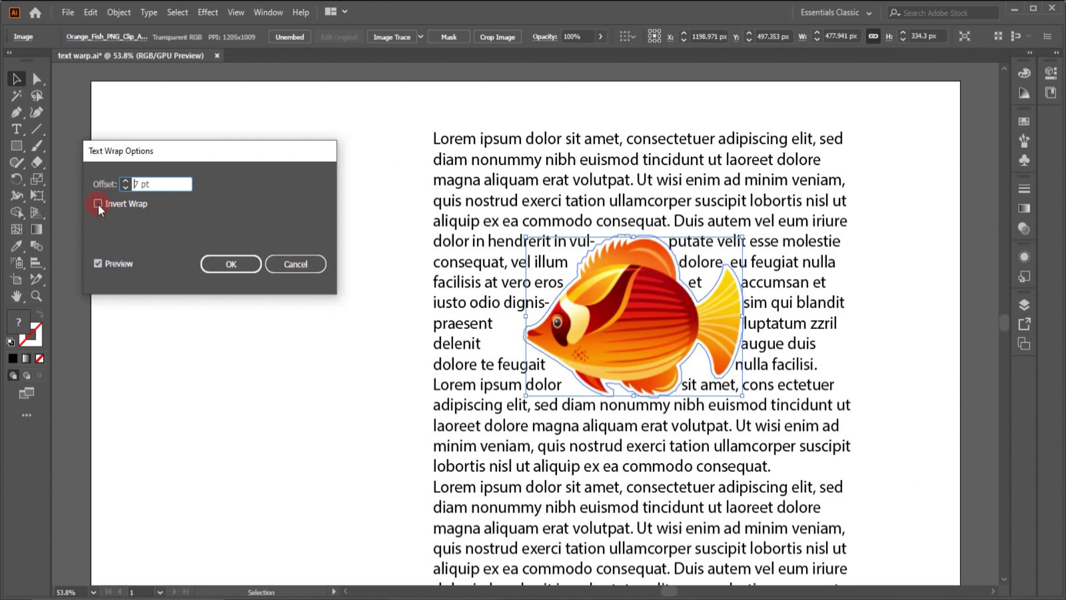
pyautogui.click(97, 203)
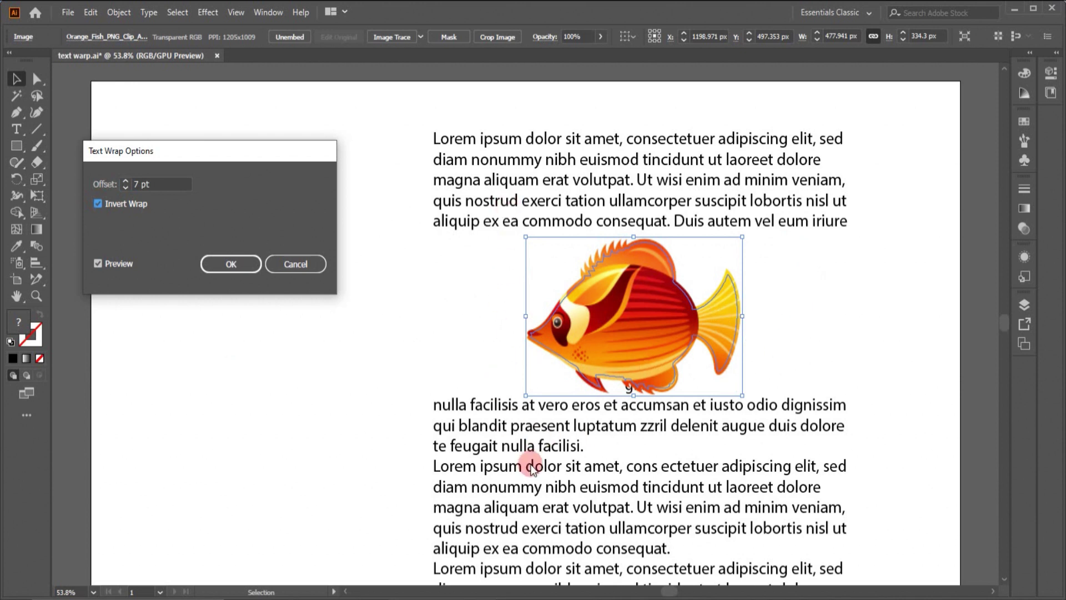
pyautogui.click(240, 267)
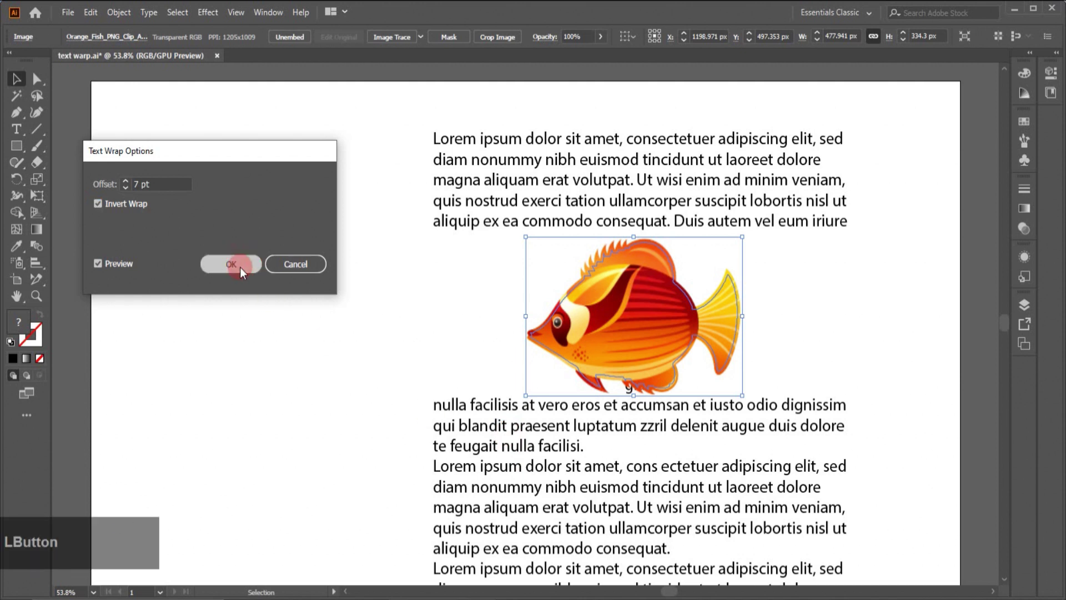
# Step: Lower the fish image's opacity to 63% to check the text behind it, and restore the opacity to 100%
pyautogui.click(660, 336)
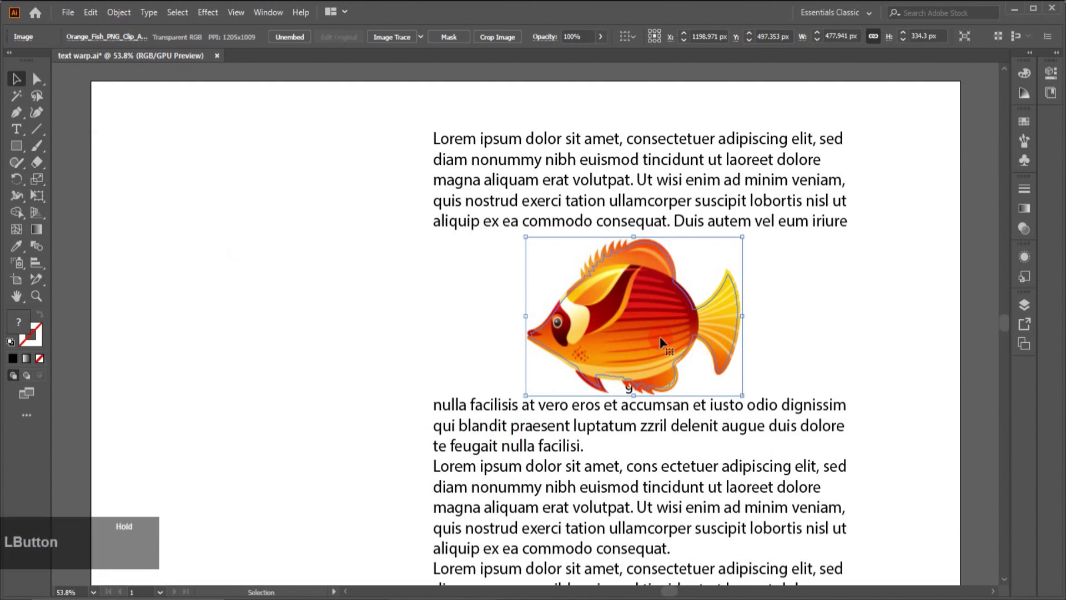
pyautogui.click(1025, 226)
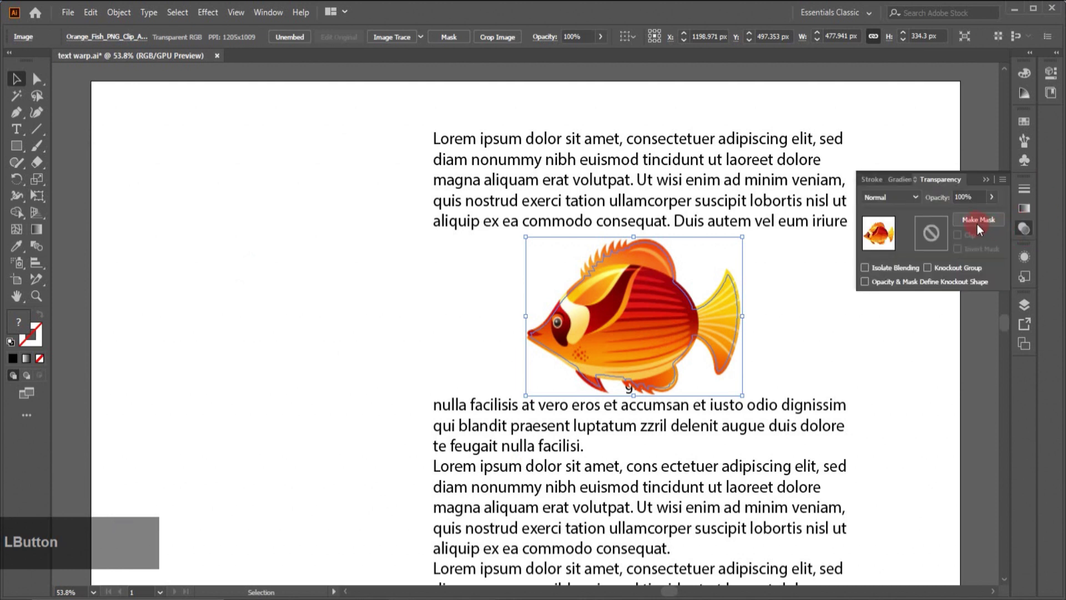
pyautogui.click(990, 197)
pyautogui.moveTo(971, 214); pyautogui.dragTo(971, 212)
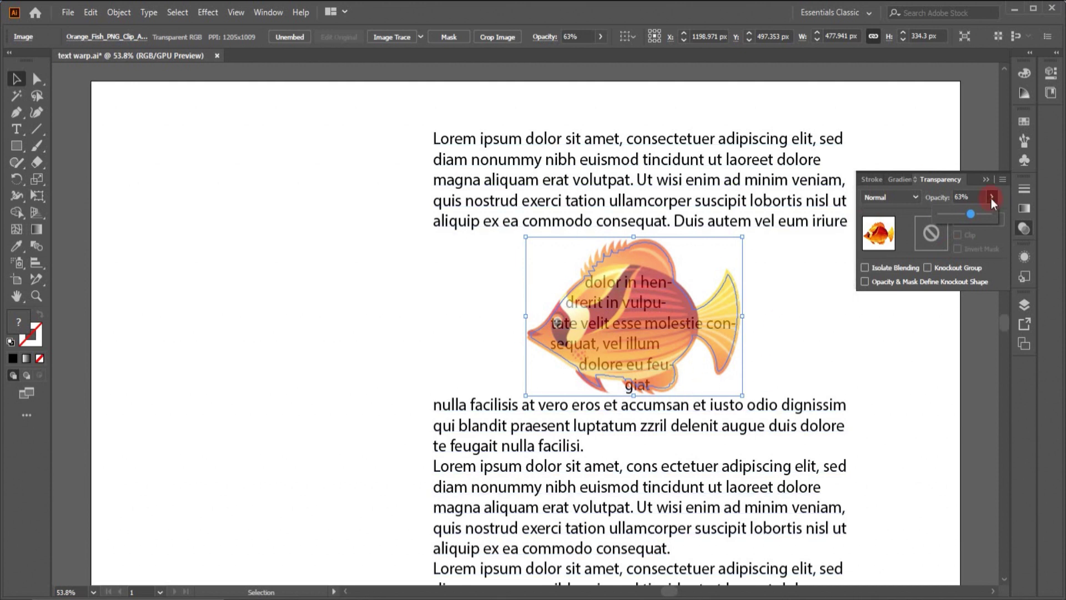
pyautogui.moveTo(972, 213); pyautogui.dragTo(1029, 233)
pyautogui.click(1029, 233)
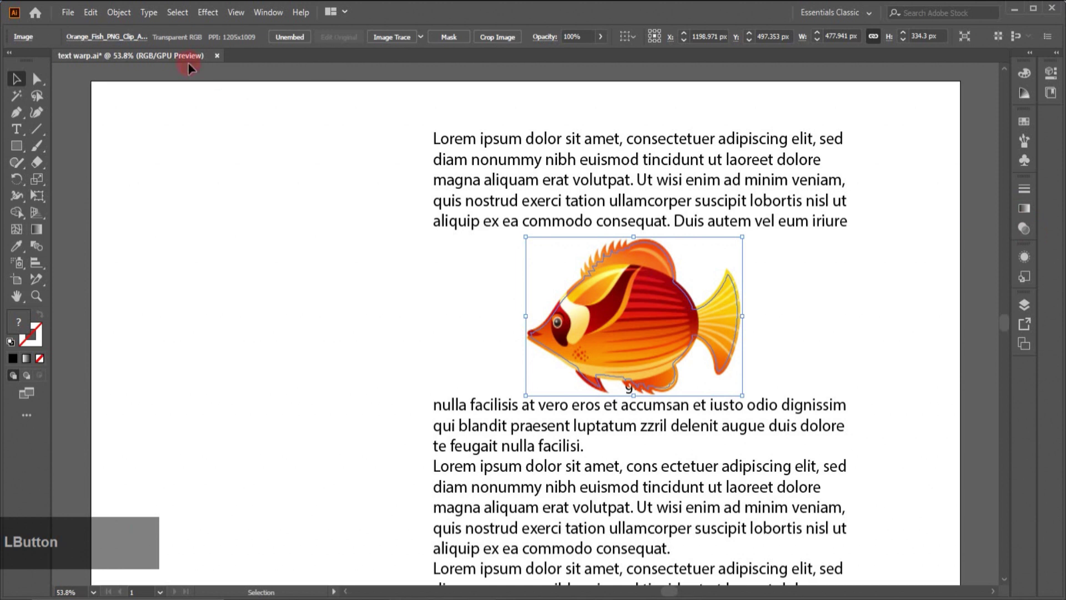
# Step: Disable Invert Wrap in the fish's text wrap options with the preview enabled, and apply the options
pyautogui.click(123, 17)
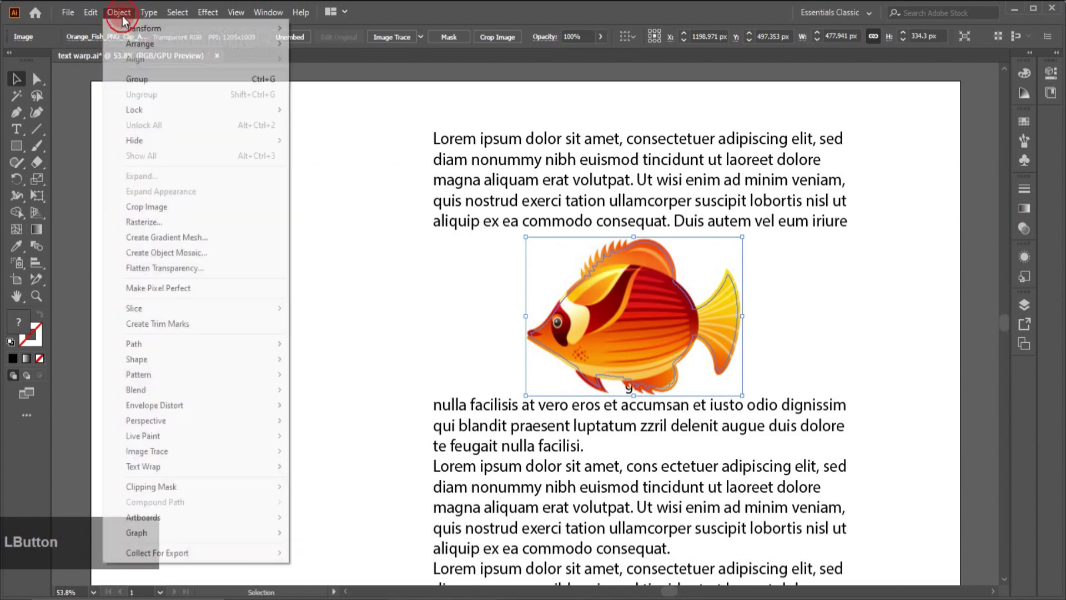
pyautogui.click(136, 467)
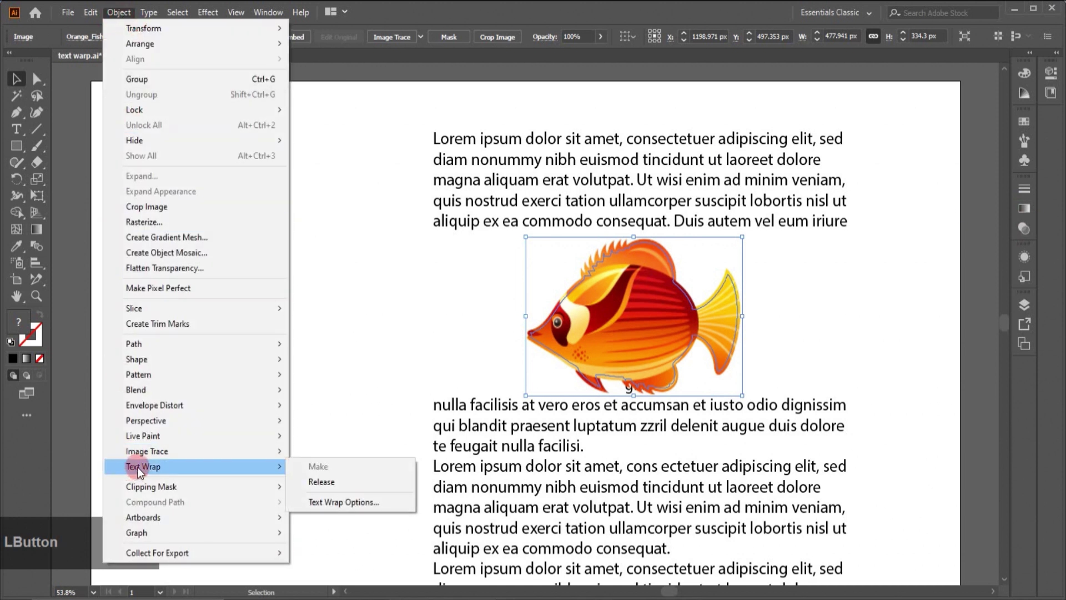
pyautogui.click(331, 503)
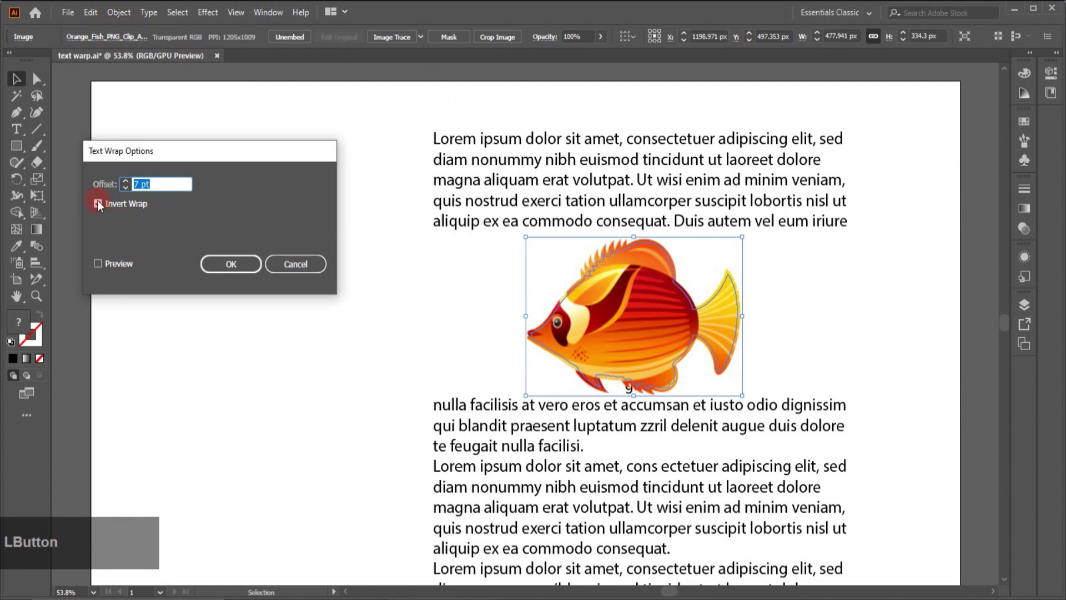
pyautogui.click(99, 203)
pyautogui.click(96, 261)
pyautogui.click(96, 261)
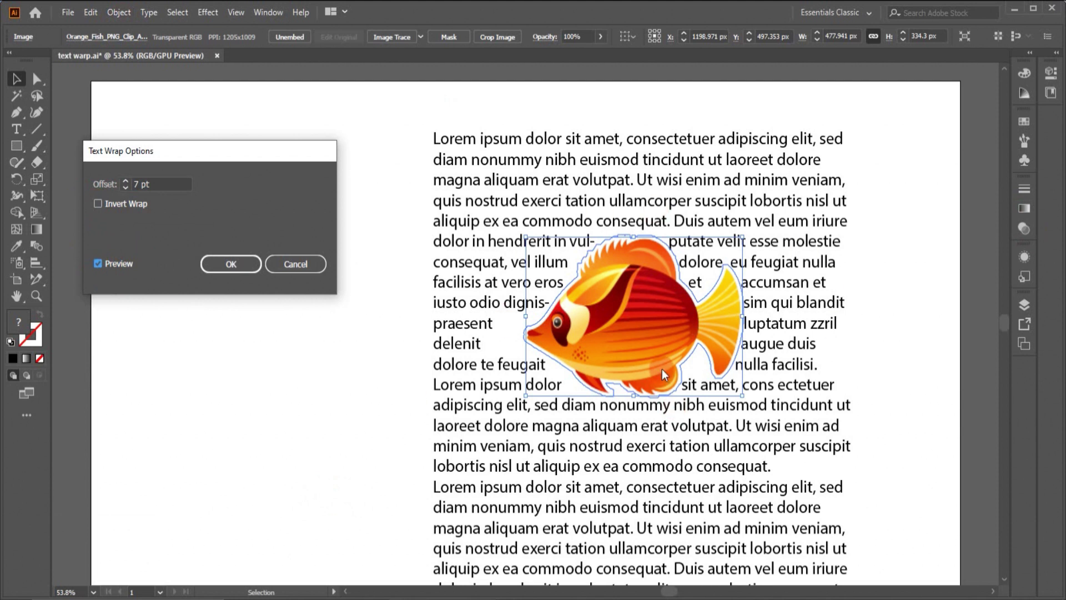
pyautogui.click(234, 265)
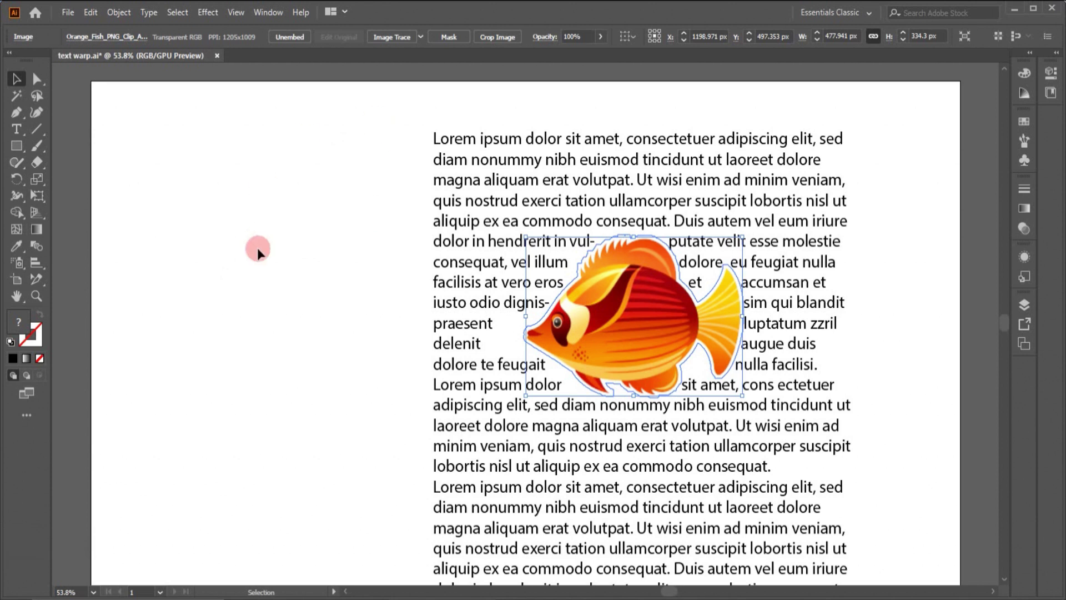
# Step: Select the placeholder text block that wraps around the fish
pyautogui.click(449, 446)
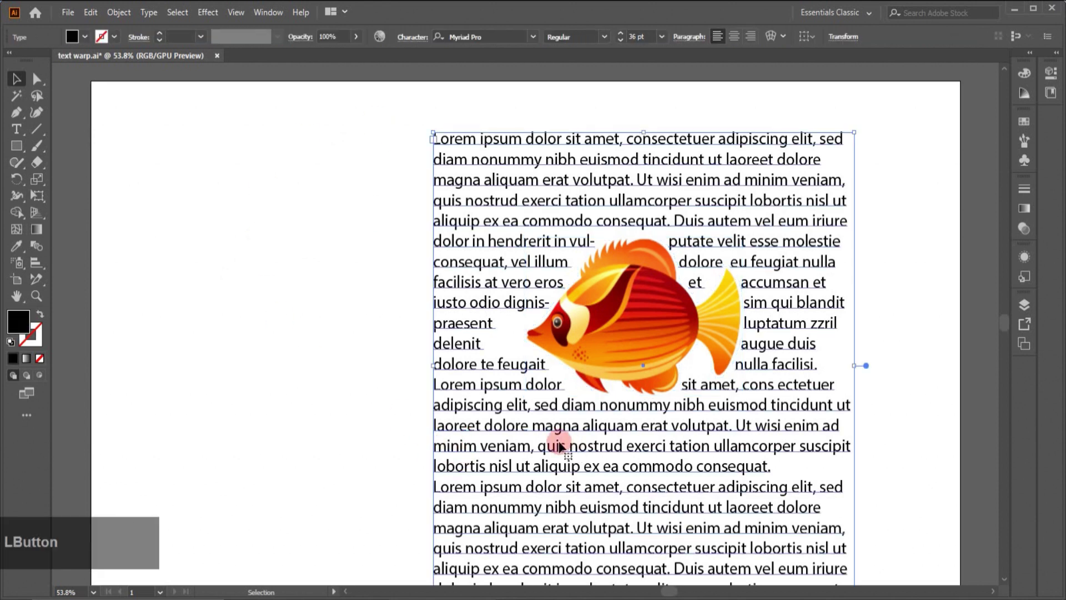